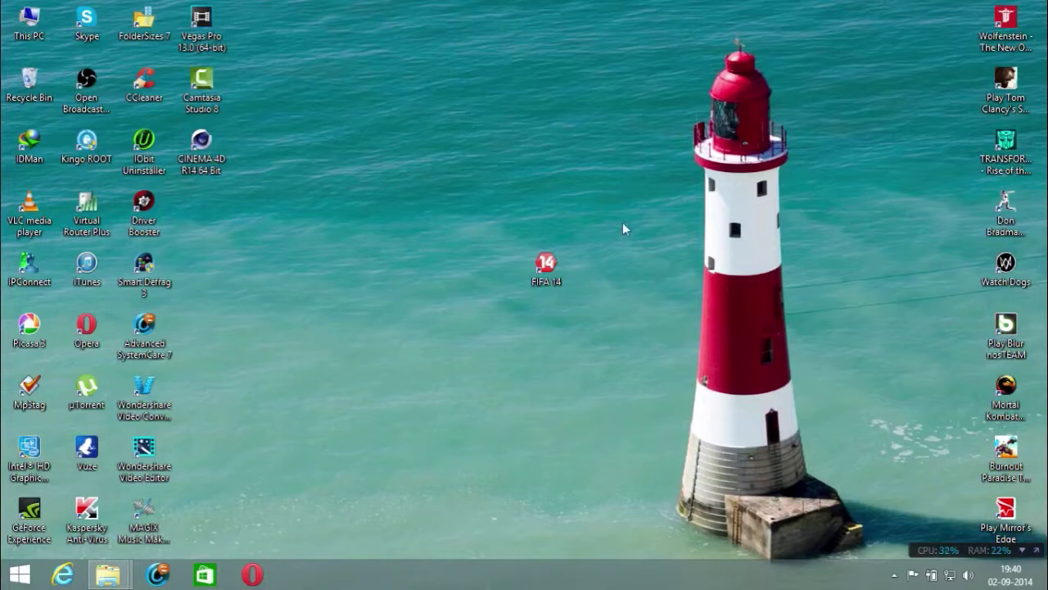
Switch to the Opera browser and go to moddingway.com.
left_click_drag(570, 245, 504, 315)
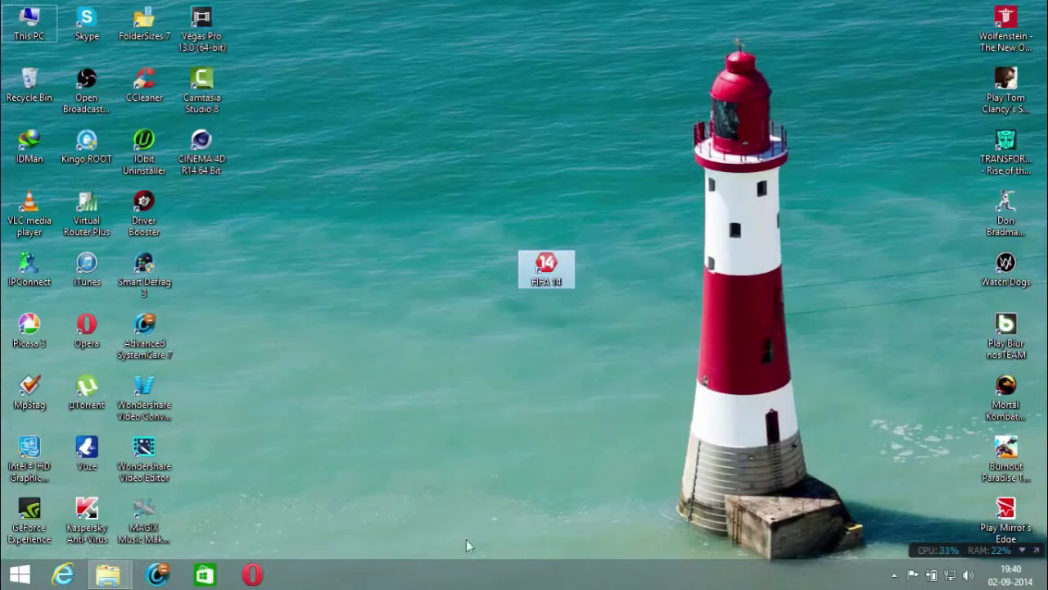
left_click(254, 577)
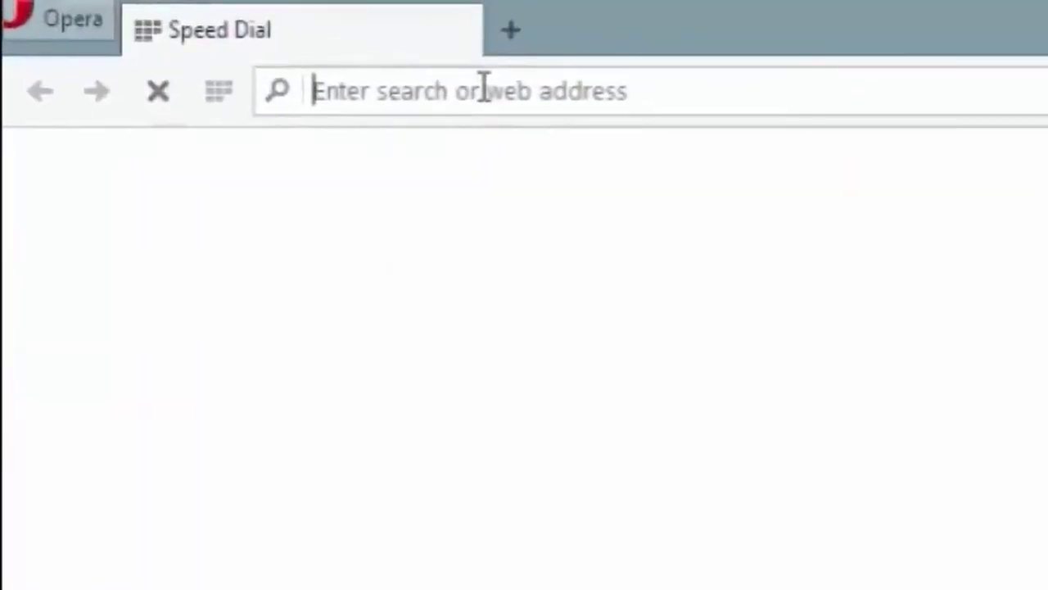
type("moddingway.com")
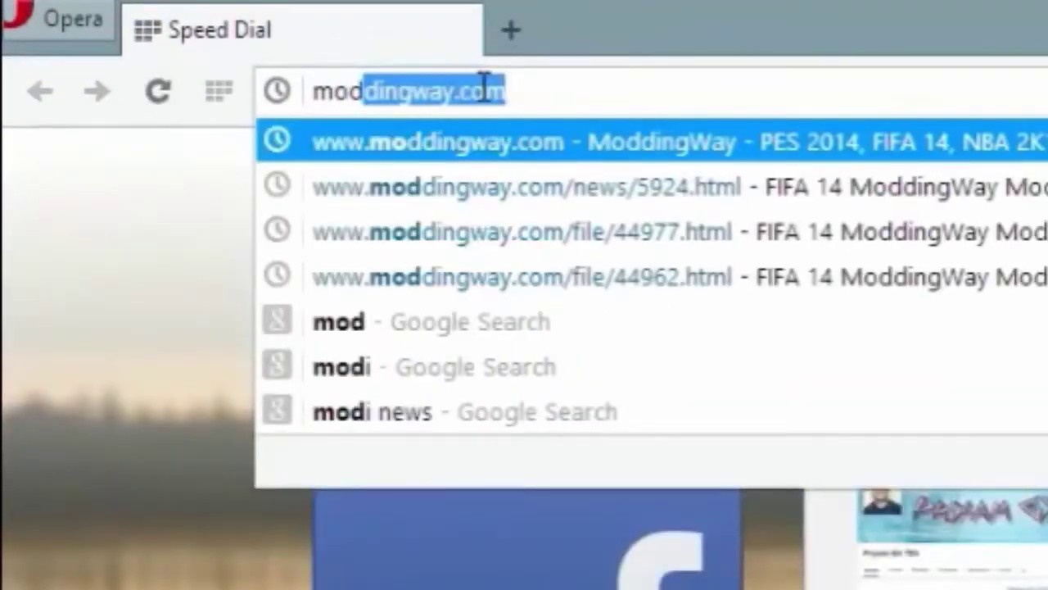
key("Return")
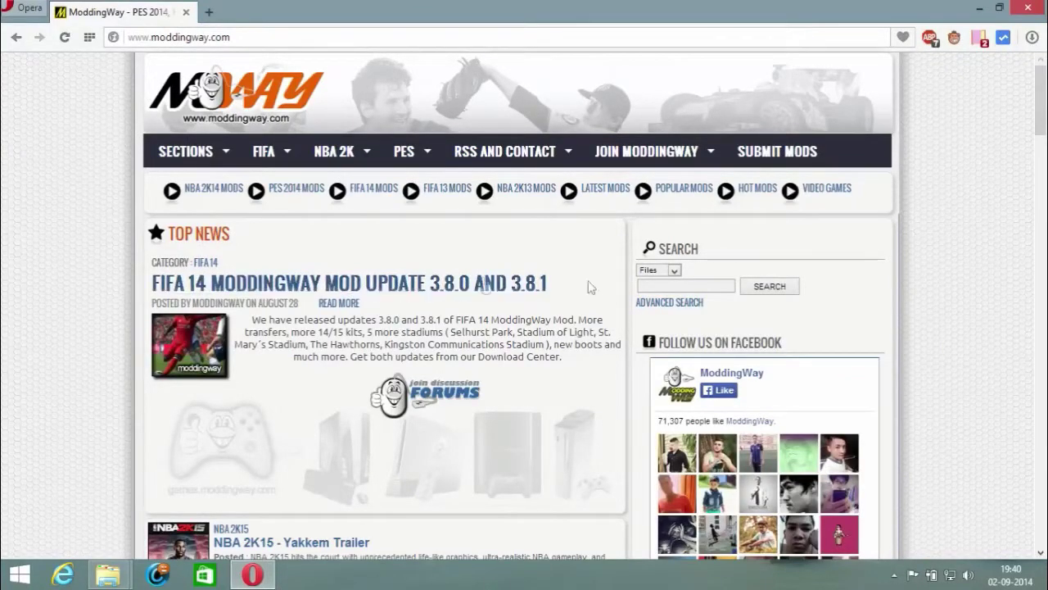
Open the FIFA 14 ModdingWay Mod Update 3.8.0 and 3.8.1 article and review its downloads and the list of earlier mod updates.
left_click(340, 291)
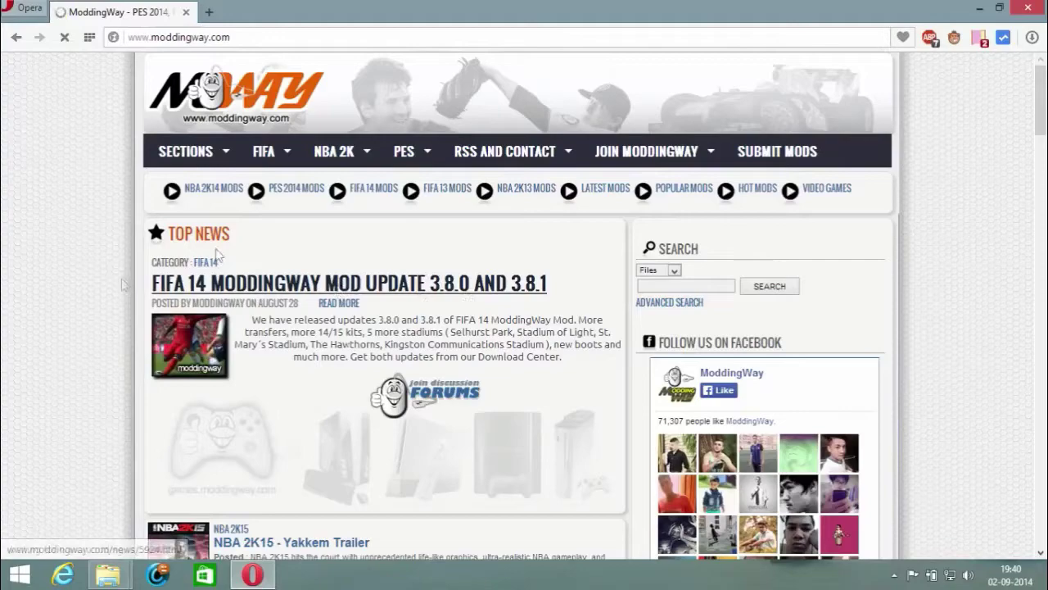
scroll(43, 336, "down", 1)
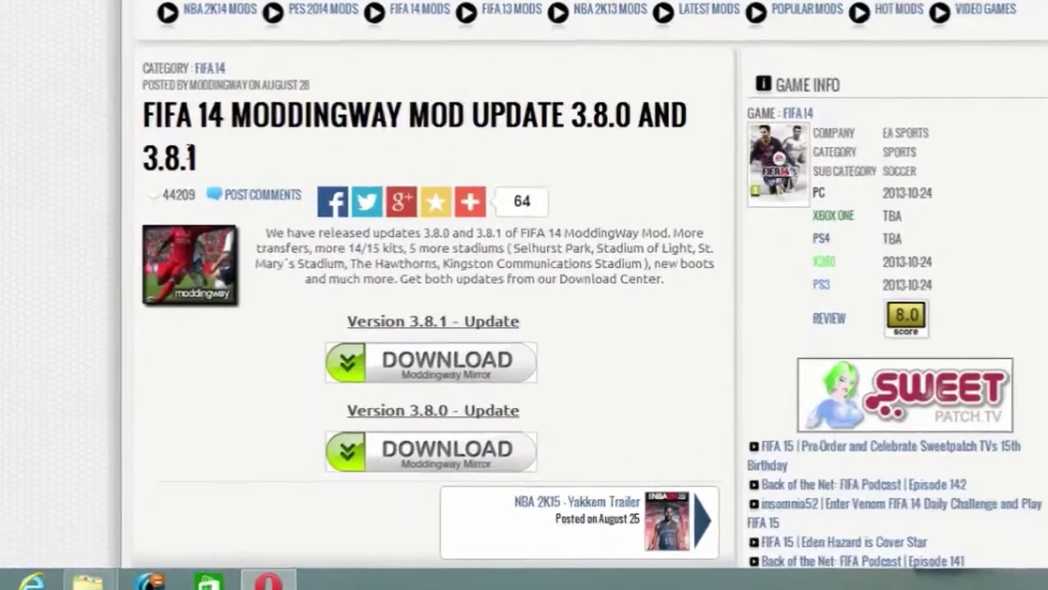
scroll(201, 231, "down", 6)
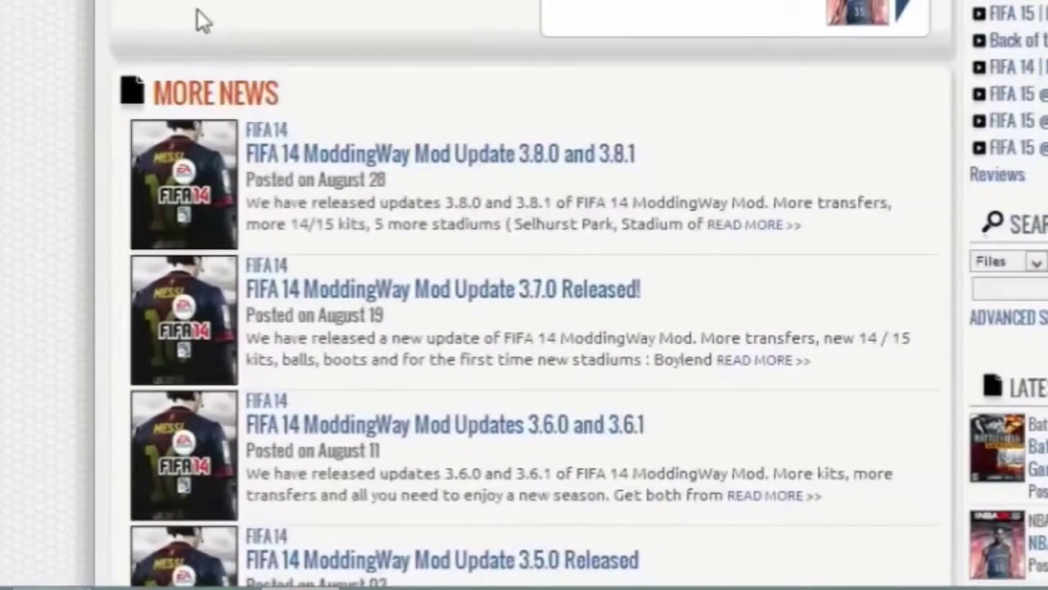
scroll(202, 13, "down", 2)
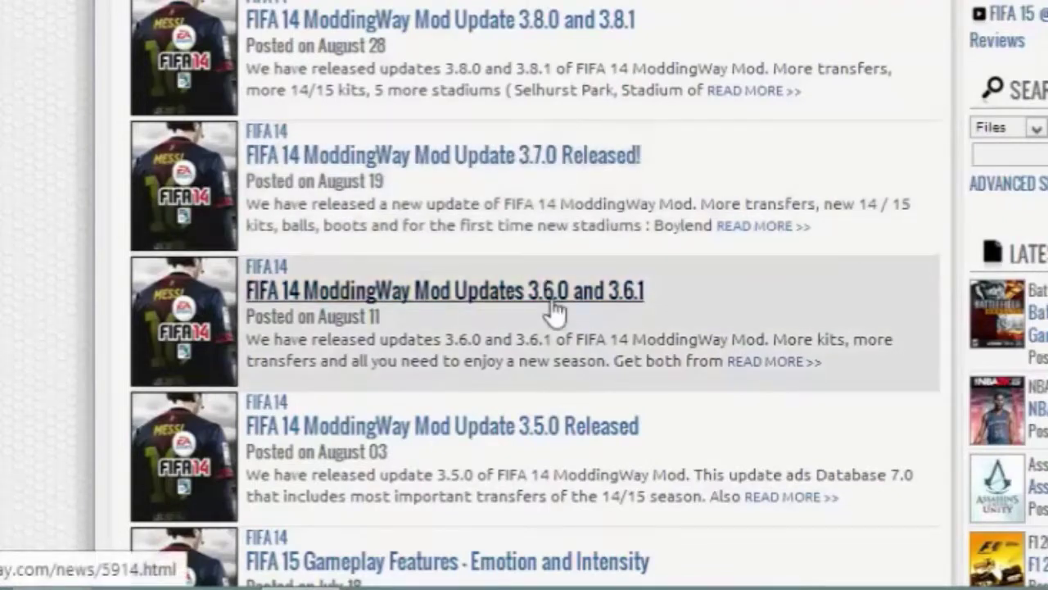
scroll(599, 308, "down", 2)
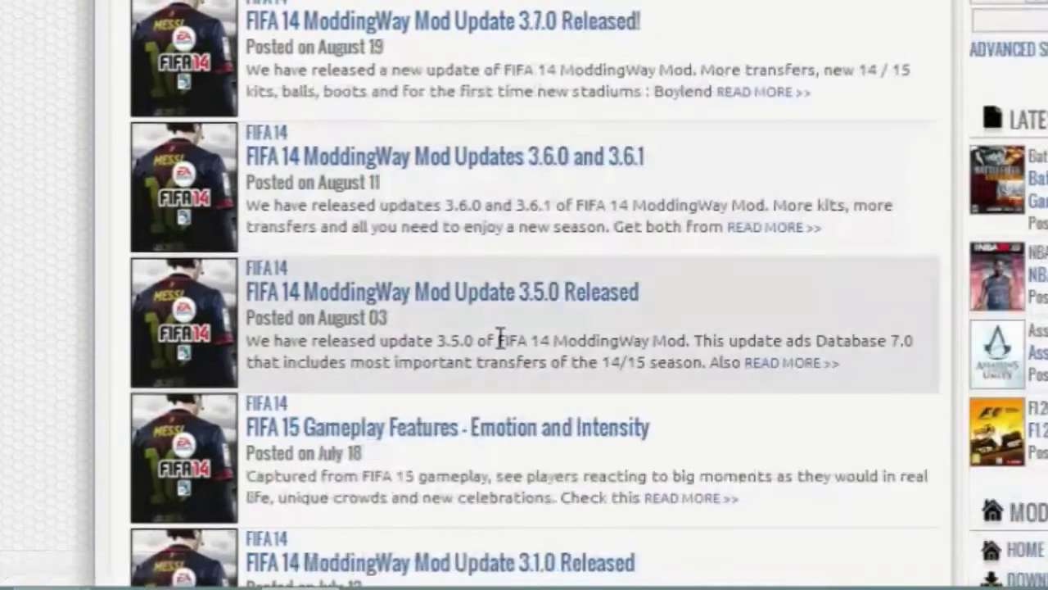
scroll(551, 315, "down", 6)
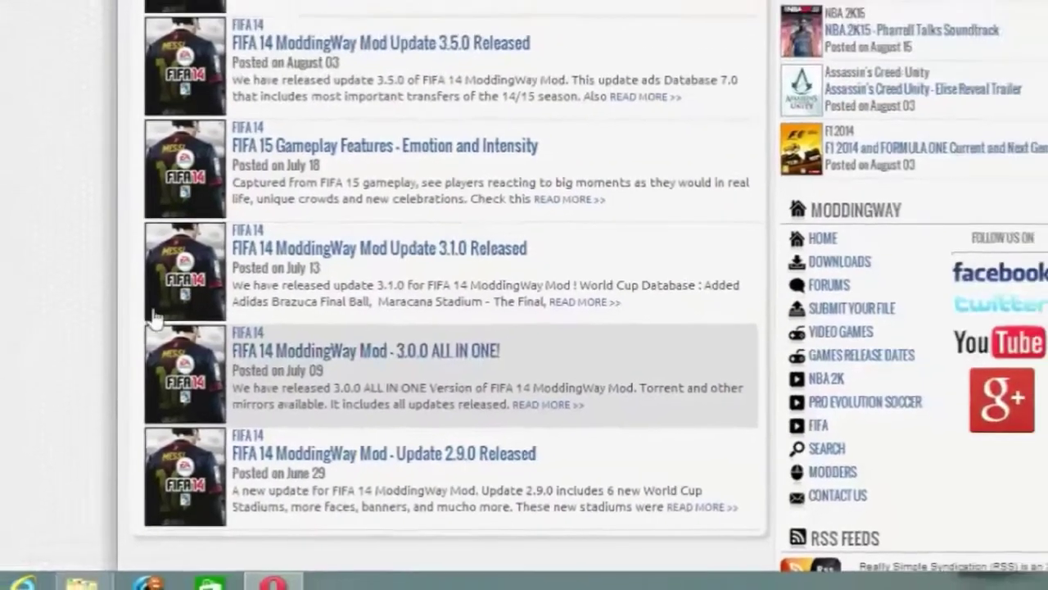
scroll(119, 324, "up", 13)
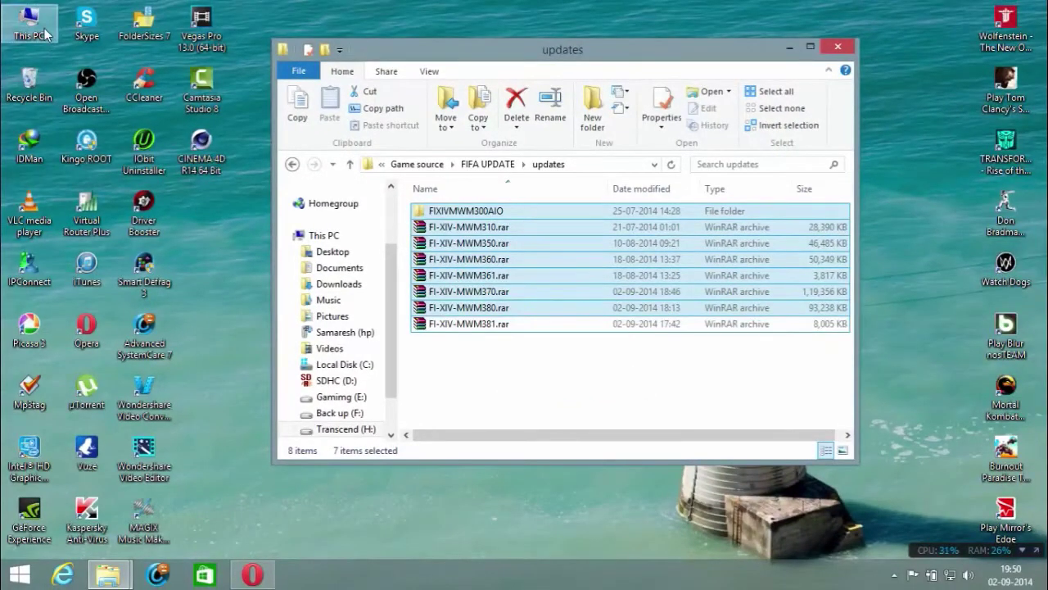
Open the FIFA 14 folder on the Gamimg (E:) drive and move its window clear of the updates folder.
double_click(45, 32)
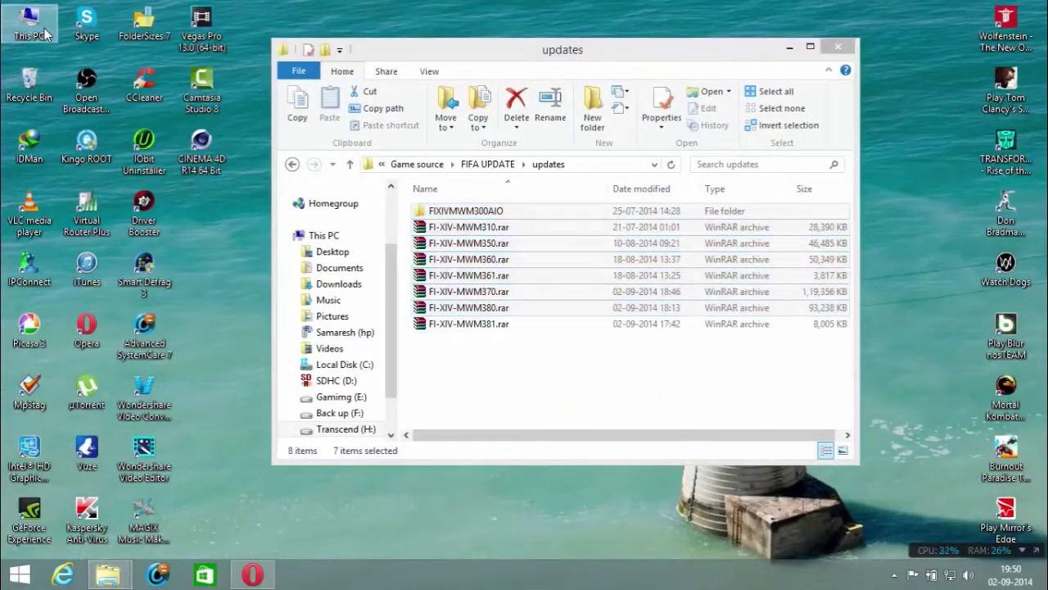
double_click(694, 445)
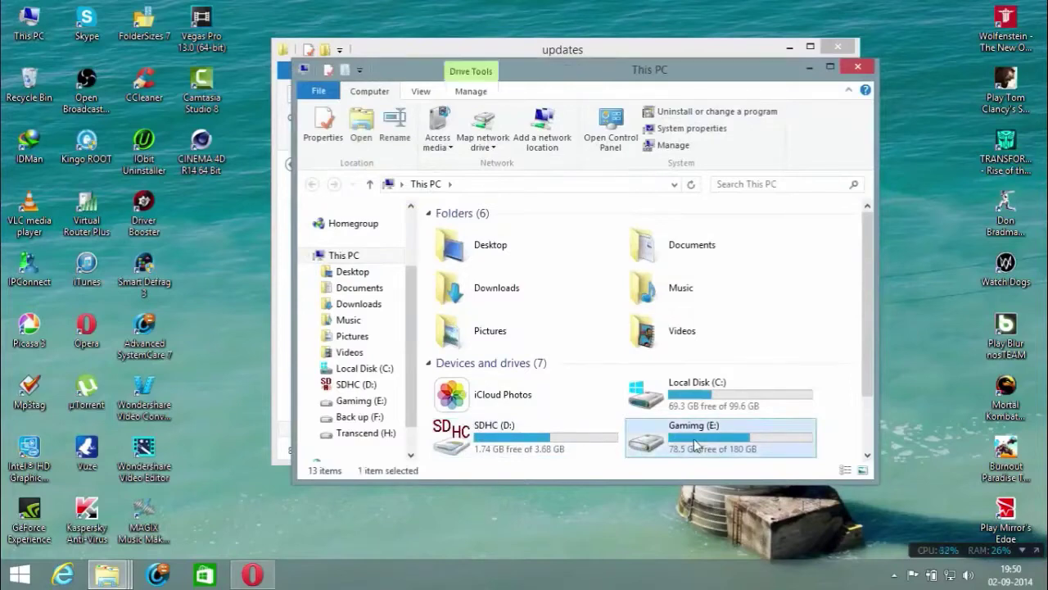
double_click(469, 299)
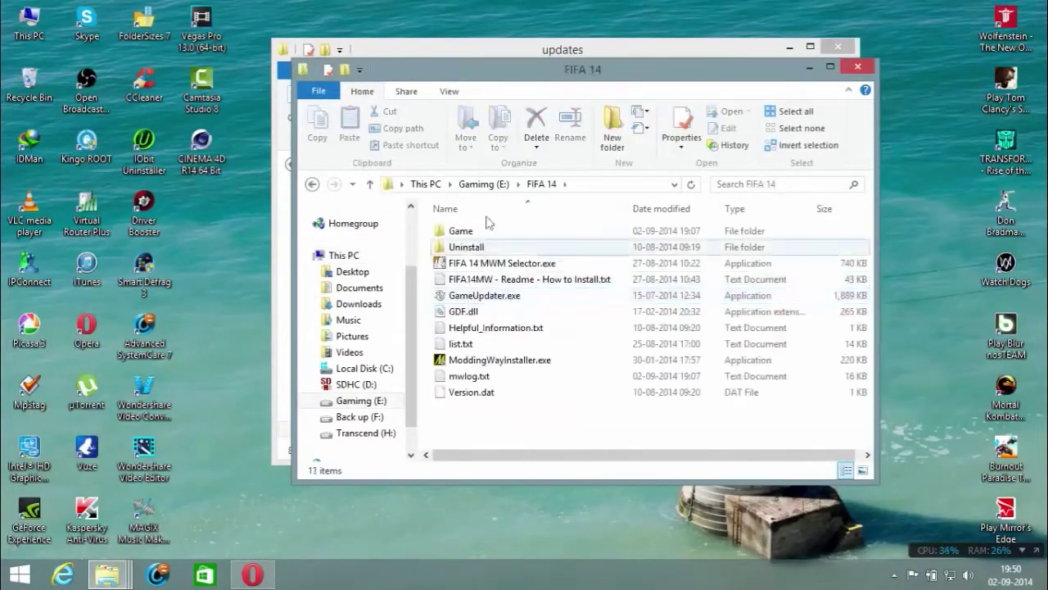
left_click_drag(547, 75, 340, 94)
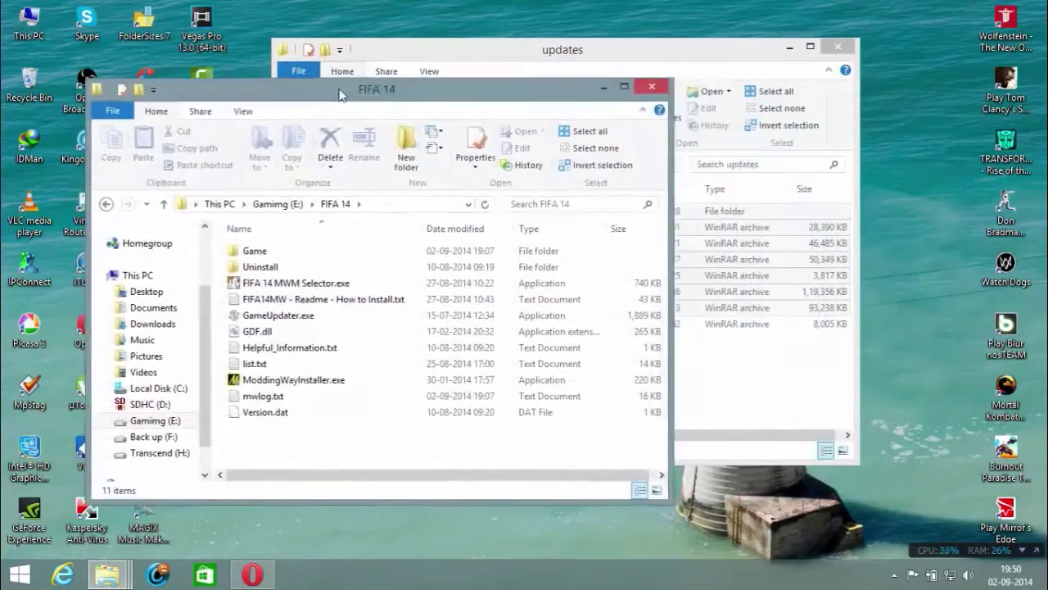
Open FI-XIV-MWM381.rar from the updates folder in WinRAR and arrange the windows so the FIFA 14 folder stays accessible.
left_click(598, 69)
left_click(465, 326)
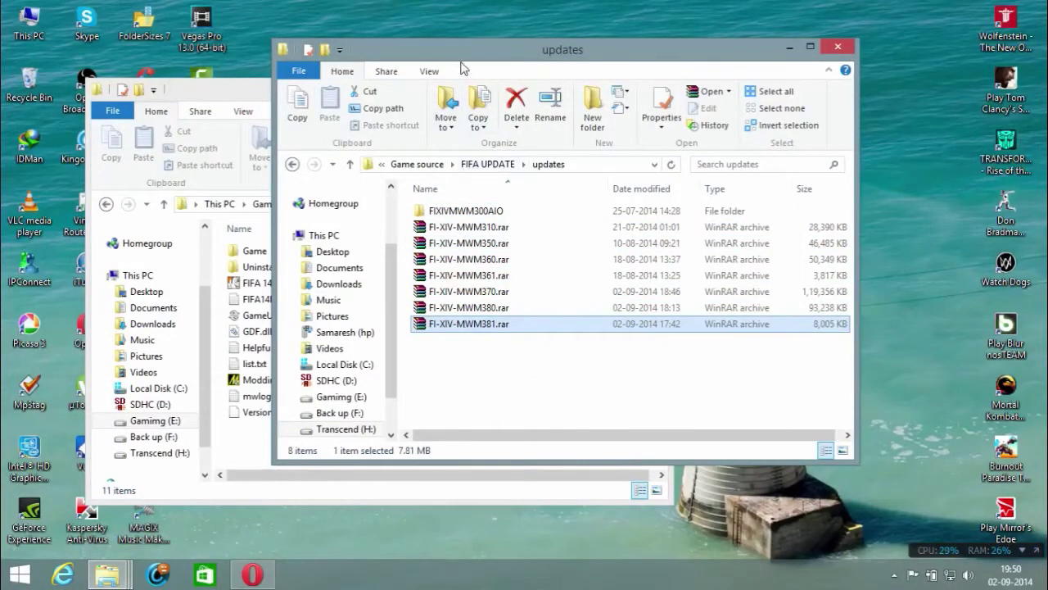
left_click_drag(468, 65, 656, 72)
double_click(616, 331)
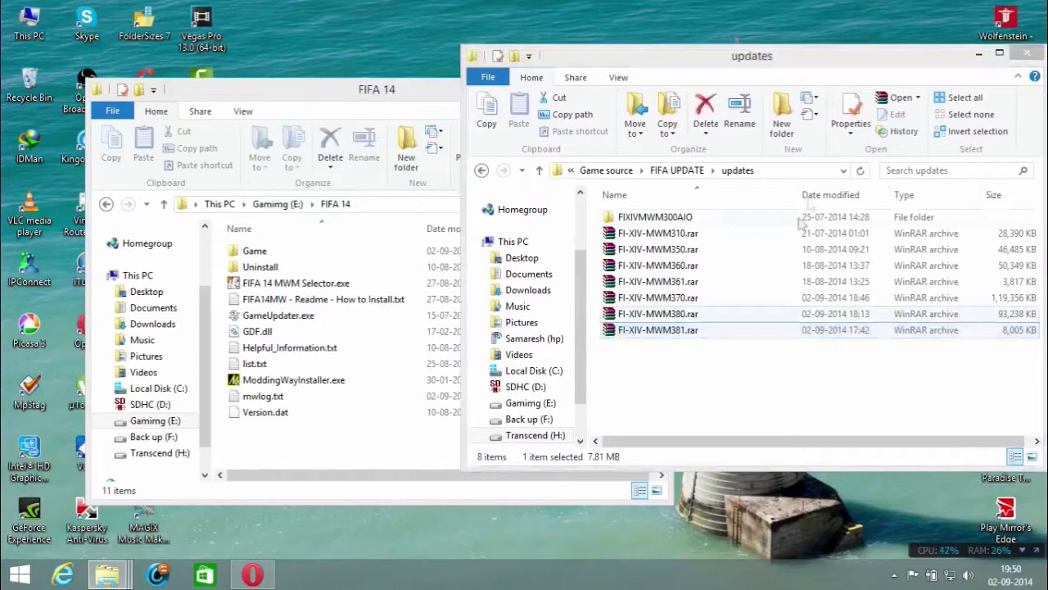
left_click_drag(174, 111, 644, 89)
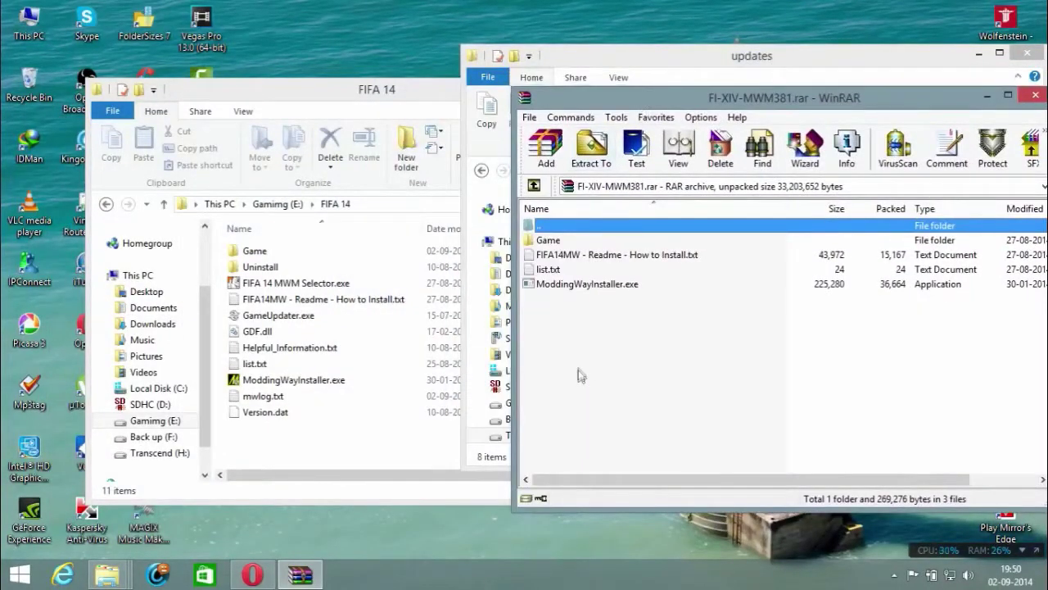
Extract all contents of the FI-XIV-MWM381.rar archive into the FIFA 14 folder, replacing the files with the same names.
left_click_drag(579, 375, 556, 240)
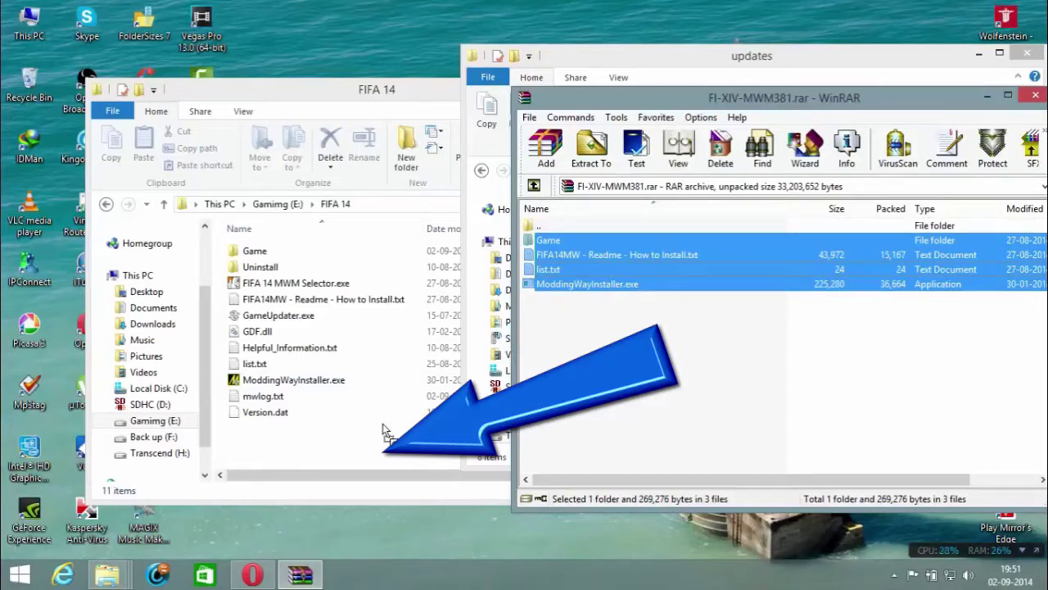
left_click_drag(385, 432, 387, 432)
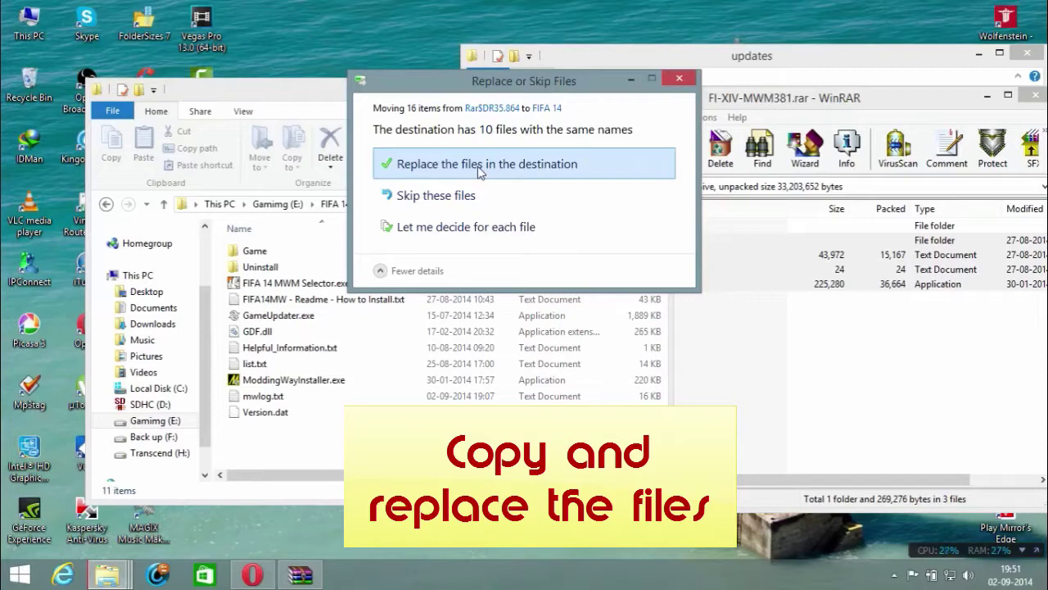
left_click(481, 168)
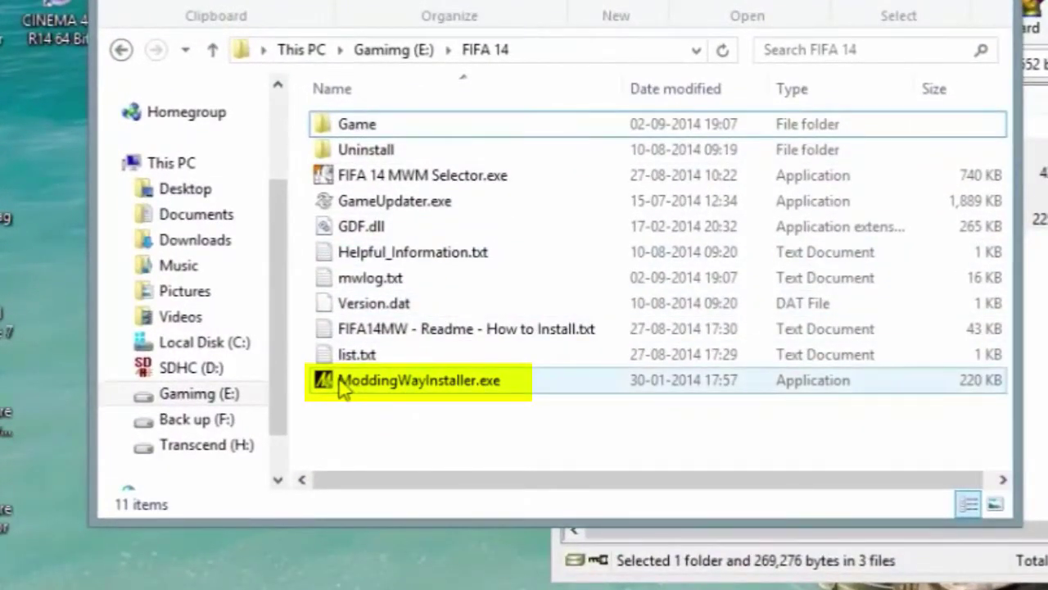
Run ModdingWayInstaller.exe as administrator, install the mod with the log option enabled, and close the installer.
right_click(344, 386)
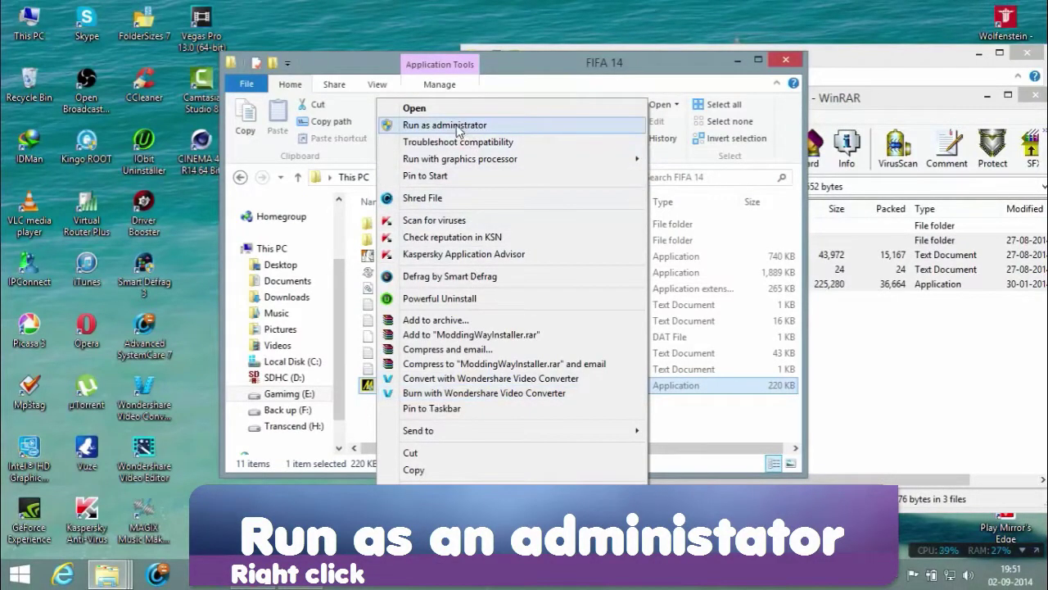
left_click(457, 125)
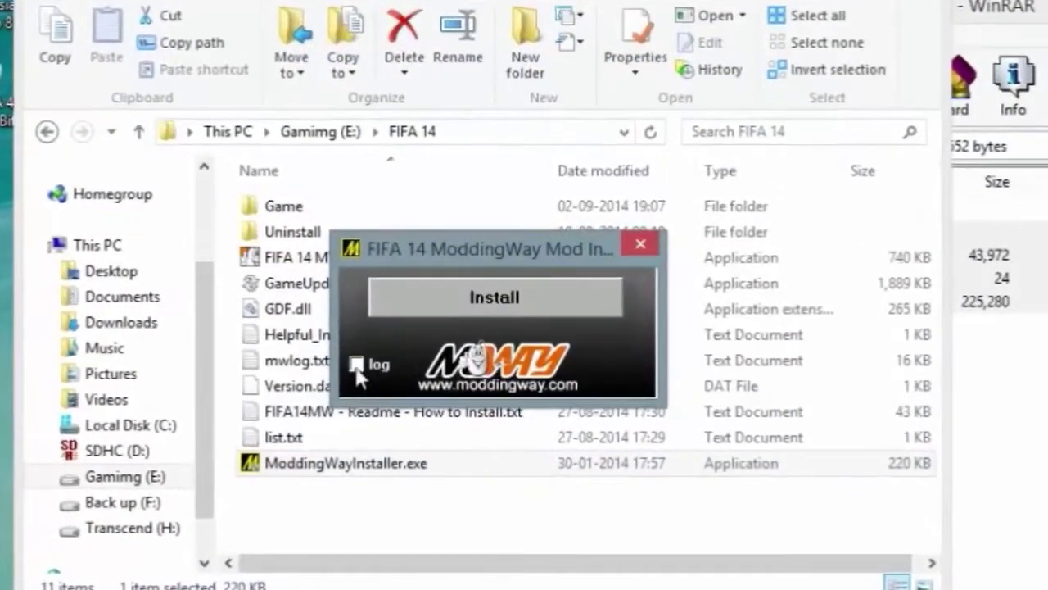
left_click(356, 365)
left_click(455, 305)
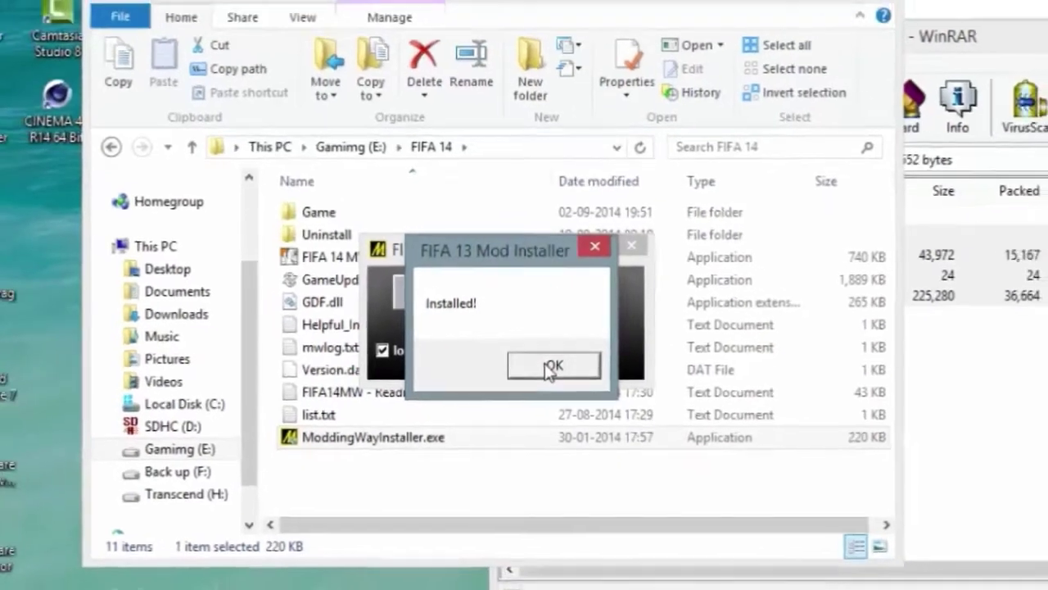
left_click(550, 382)
left_click(639, 245)
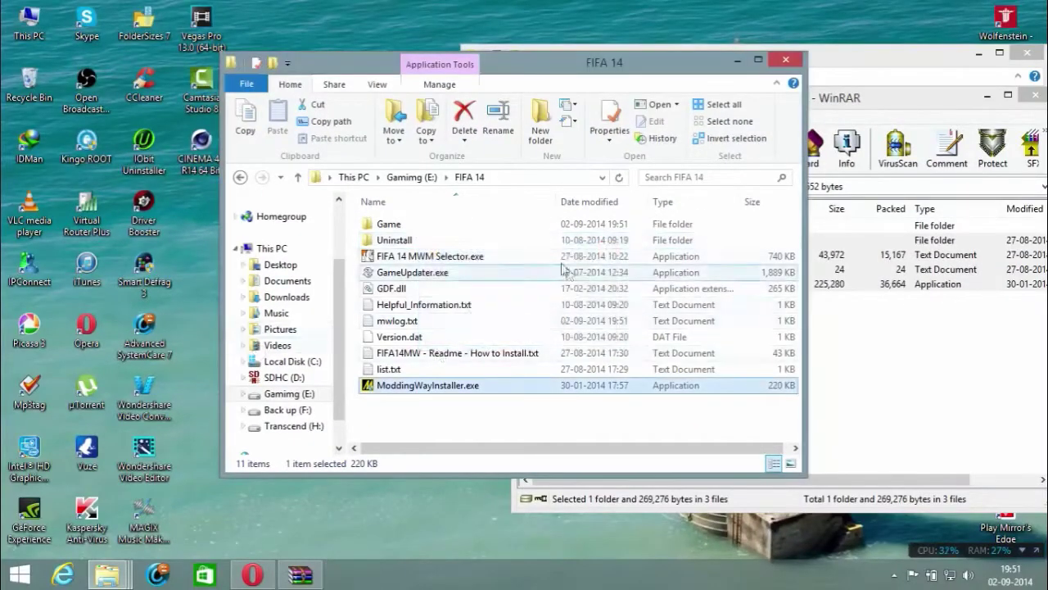
Run FIFA 14 MWM Selector.exe from the FIFA 14 folder as administrator.
left_click(379, 259)
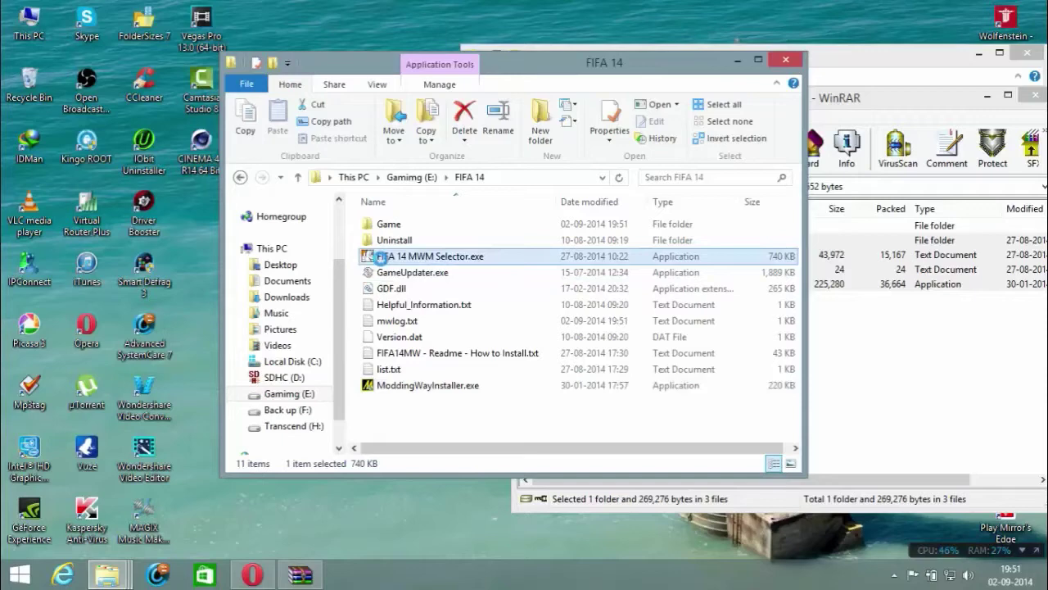
right_click(381, 258)
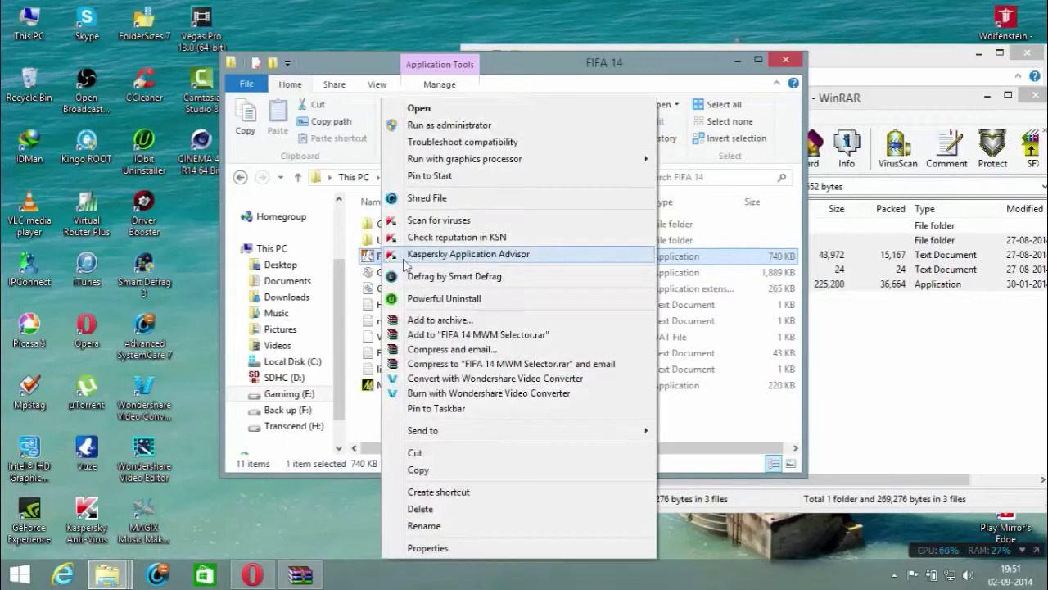
left_click(427, 127)
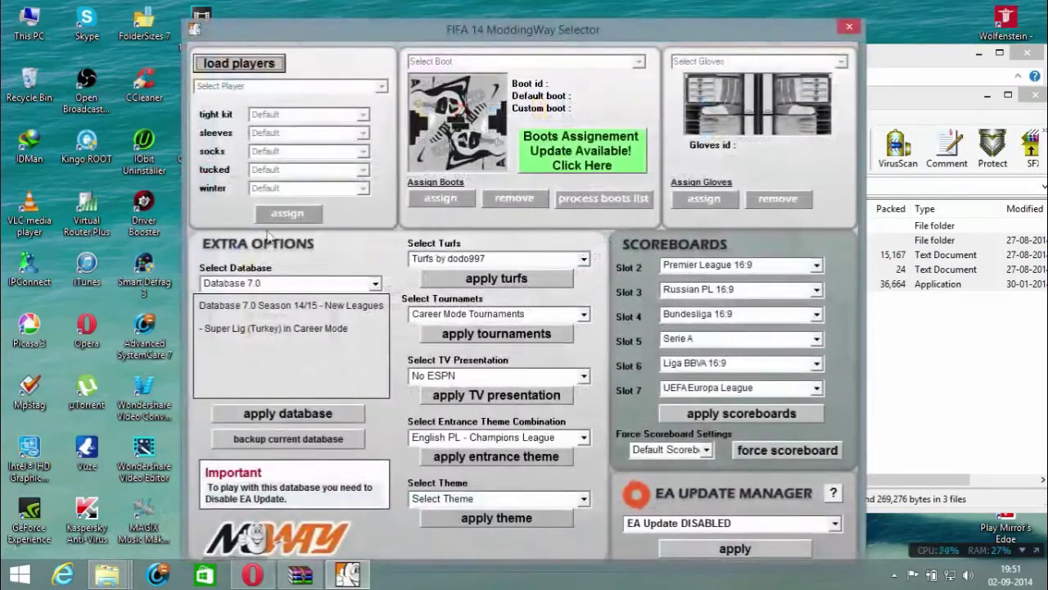
Apply the Database 7.0 - Matrix database in the ModdingWay Selector and confirm the replacement.
left_click(376, 284)
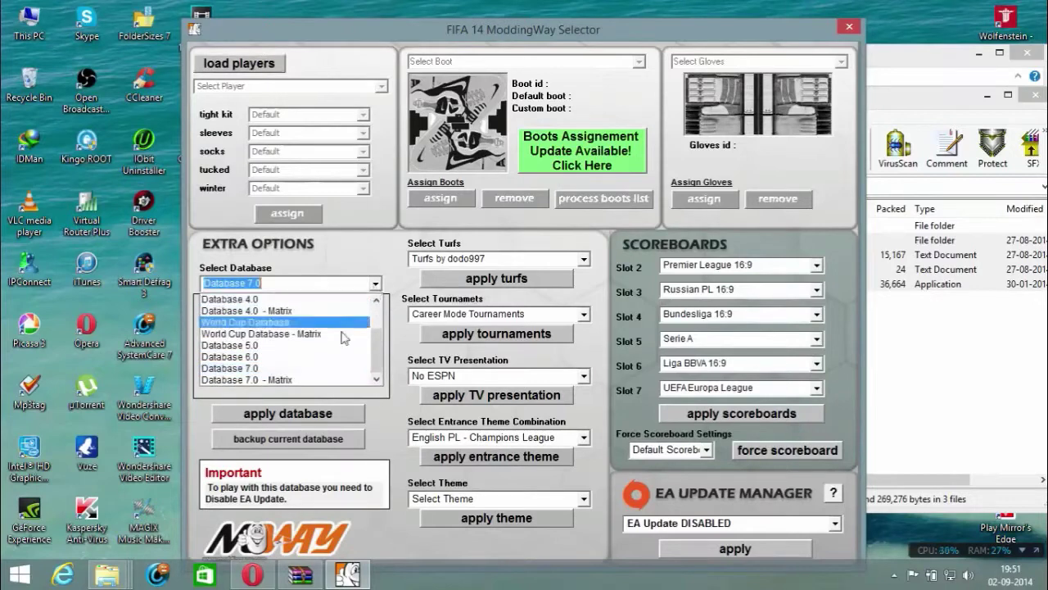
left_click(311, 380)
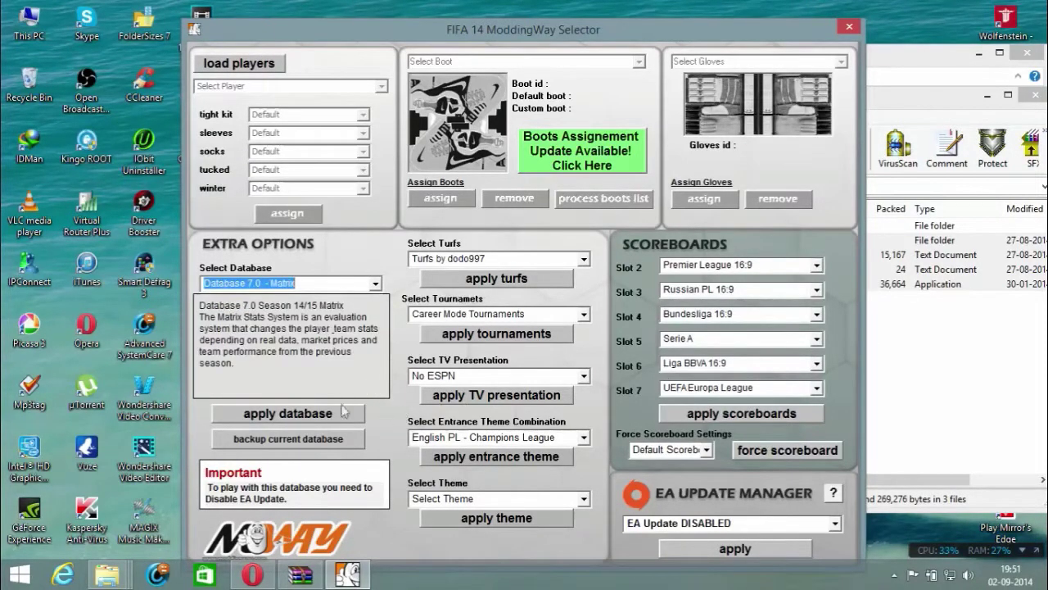
left_click(316, 417)
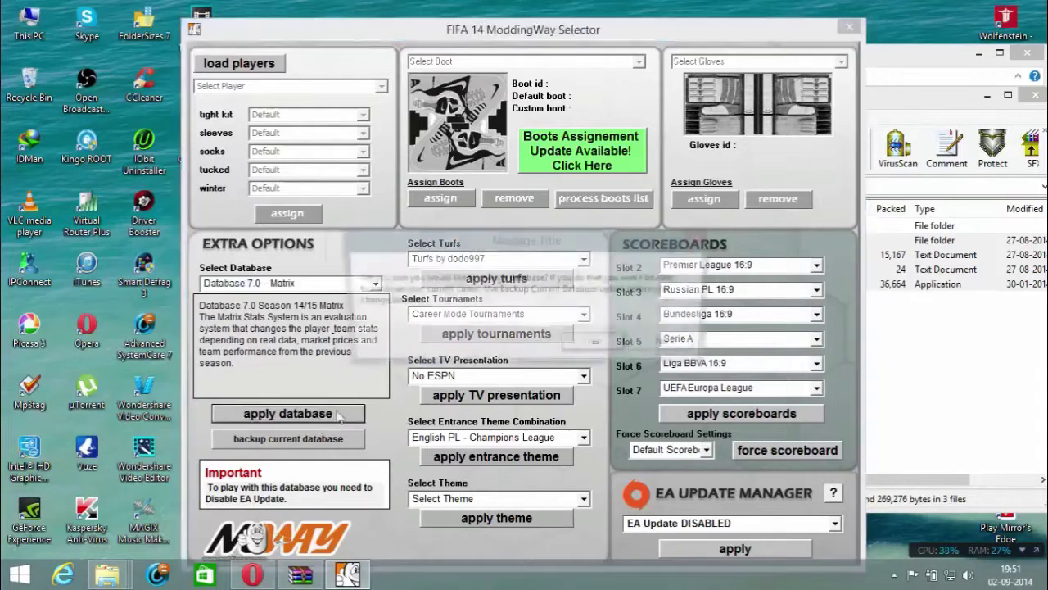
left_click(598, 346)
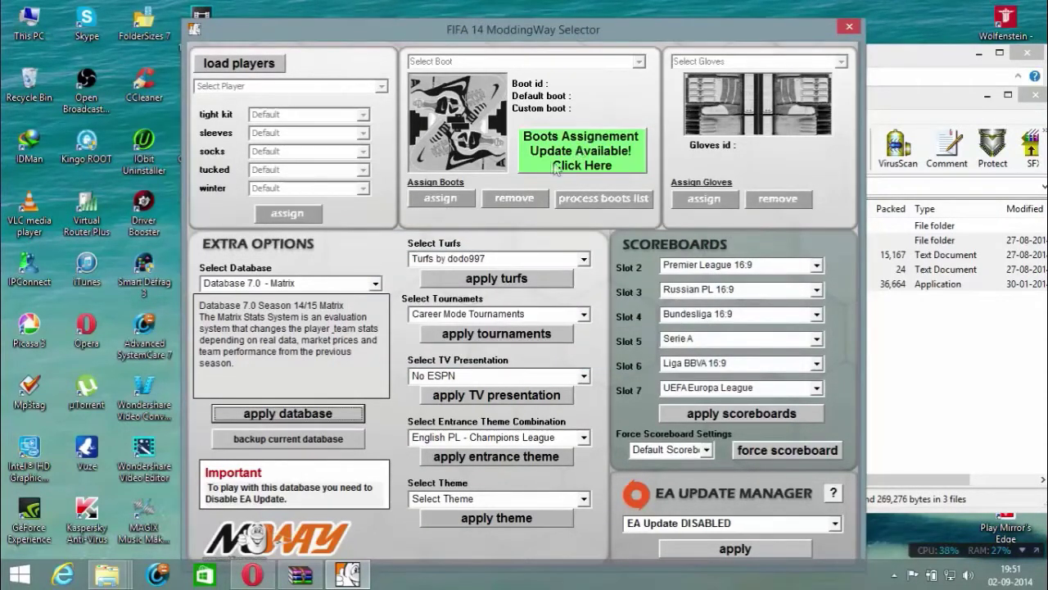
left_click(591, 335)
Move the selector window up and check the available tournament options, keeping Career Mode Tournaments.
left_click_drag(576, 30, 586, 11)
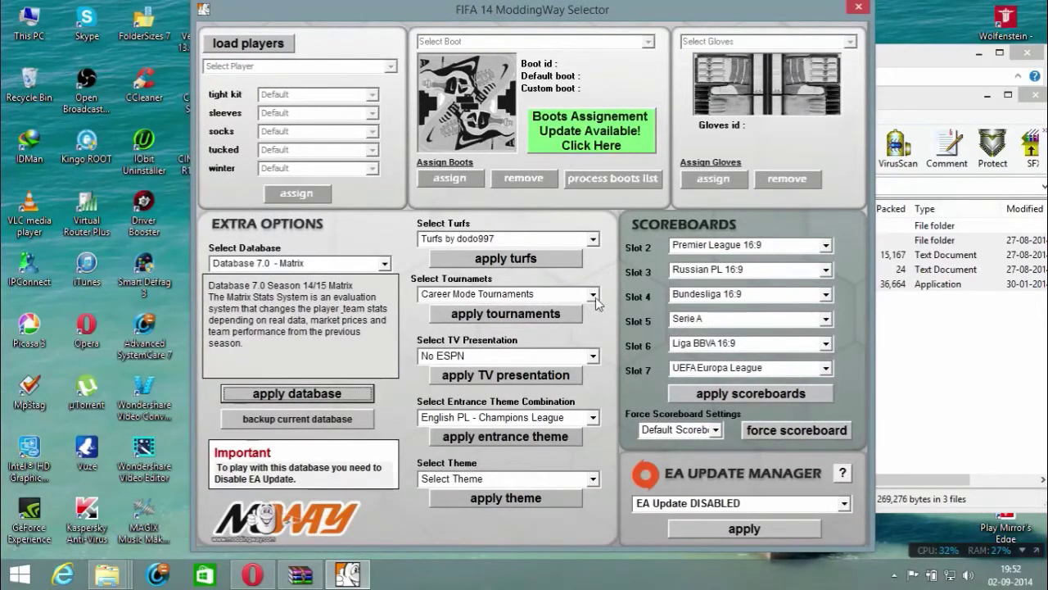
left_click(586, 295)
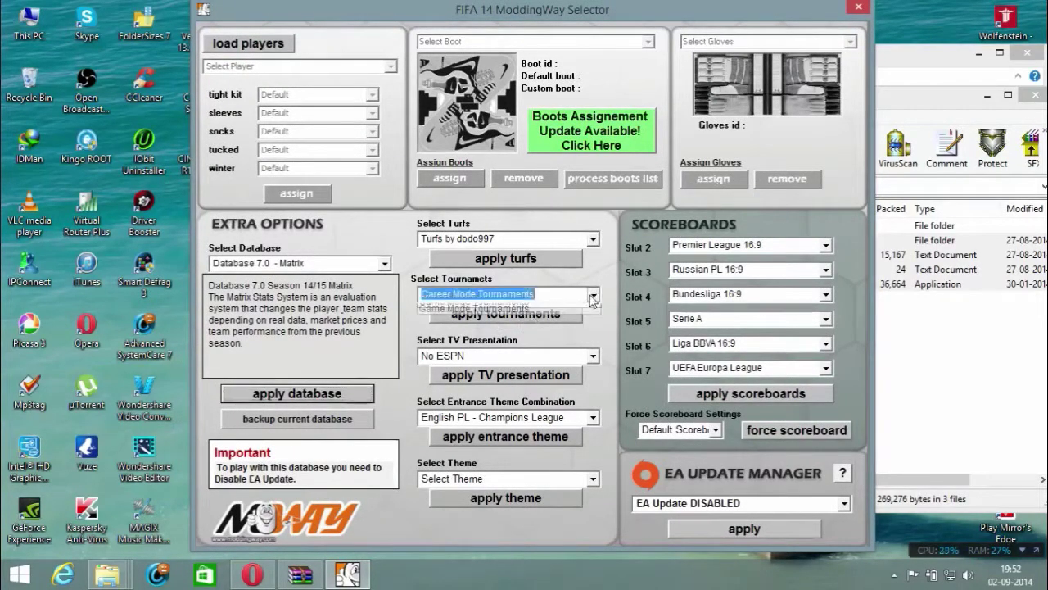
left_click(556, 344)
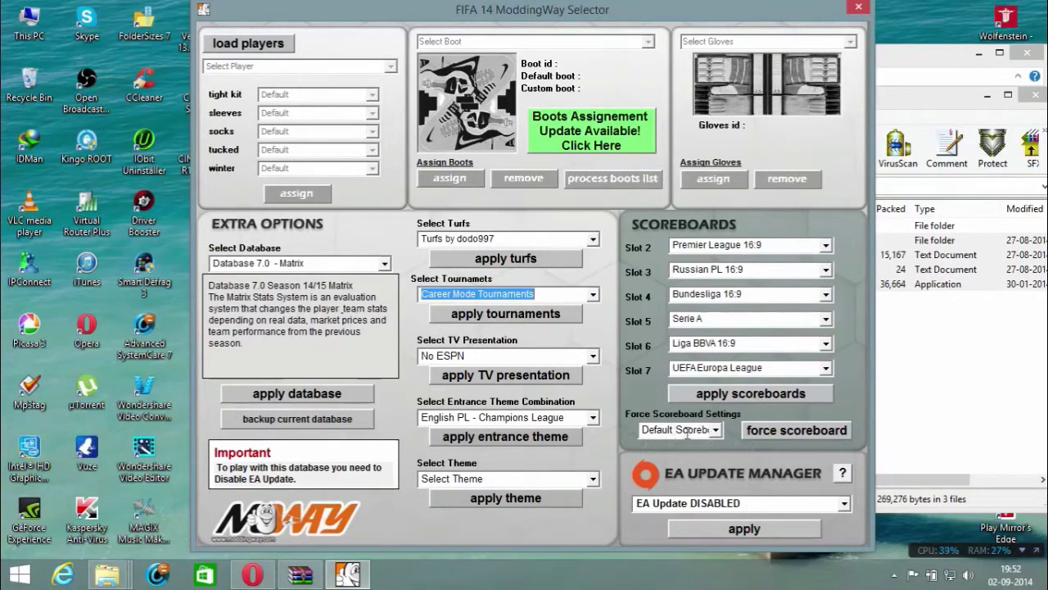
Check the available slots in the force scoreboard settings, keeping the default scoreboards.
left_click(714, 431)
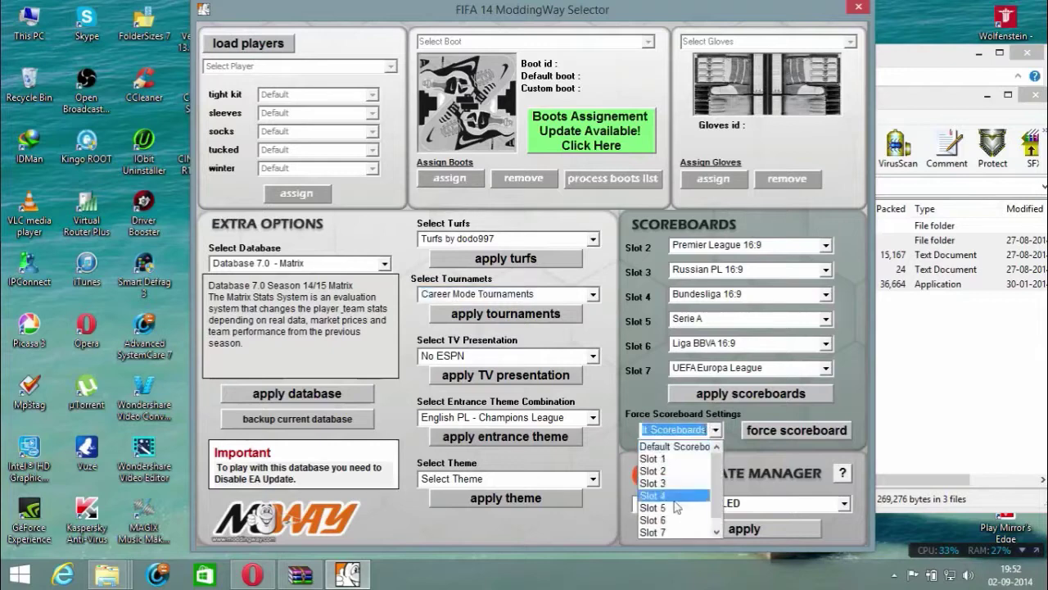
left_click(735, 430)
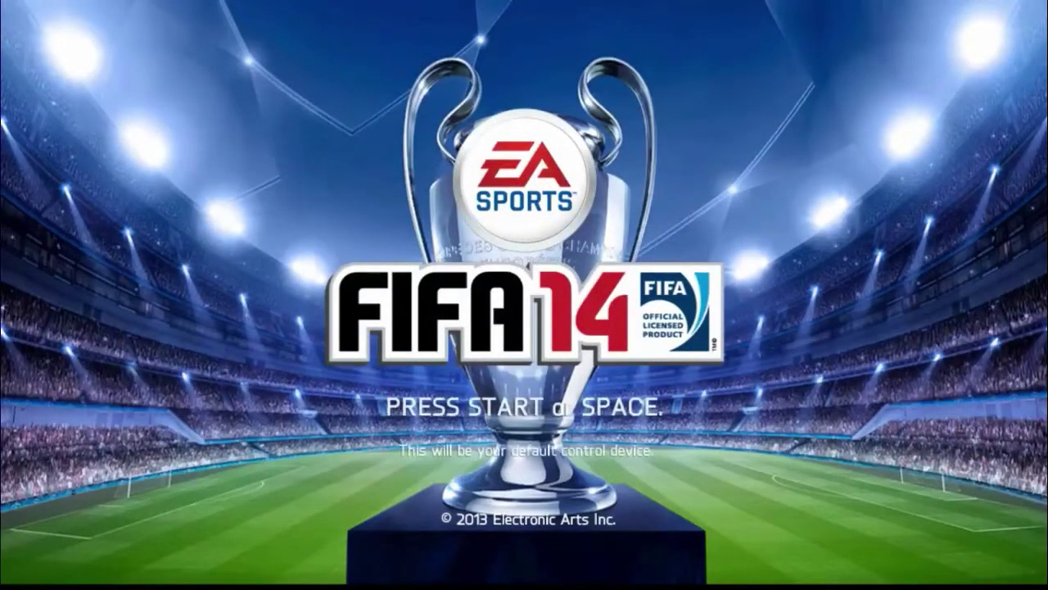
Switch to FIFA 14, pass the start screen and server message, and begin a Kick Off match.
key("space")
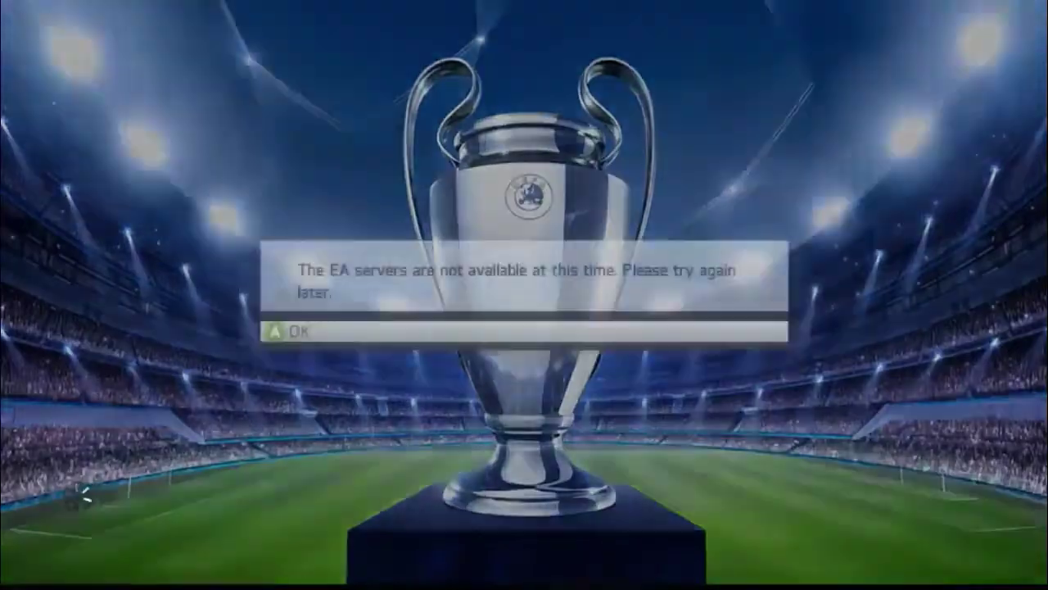
key("Return")
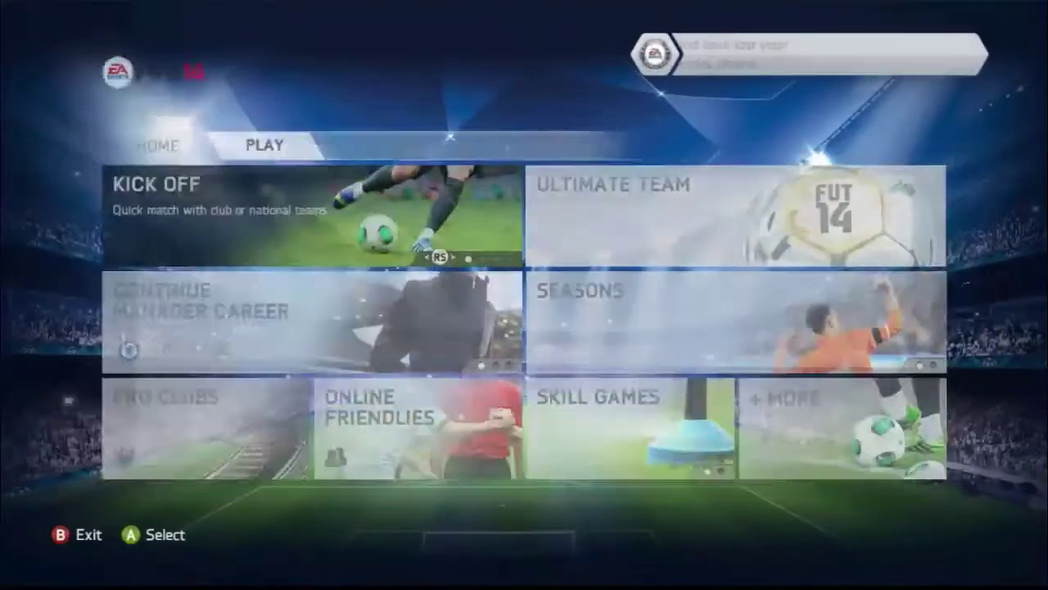
key("Return")
key("Return")
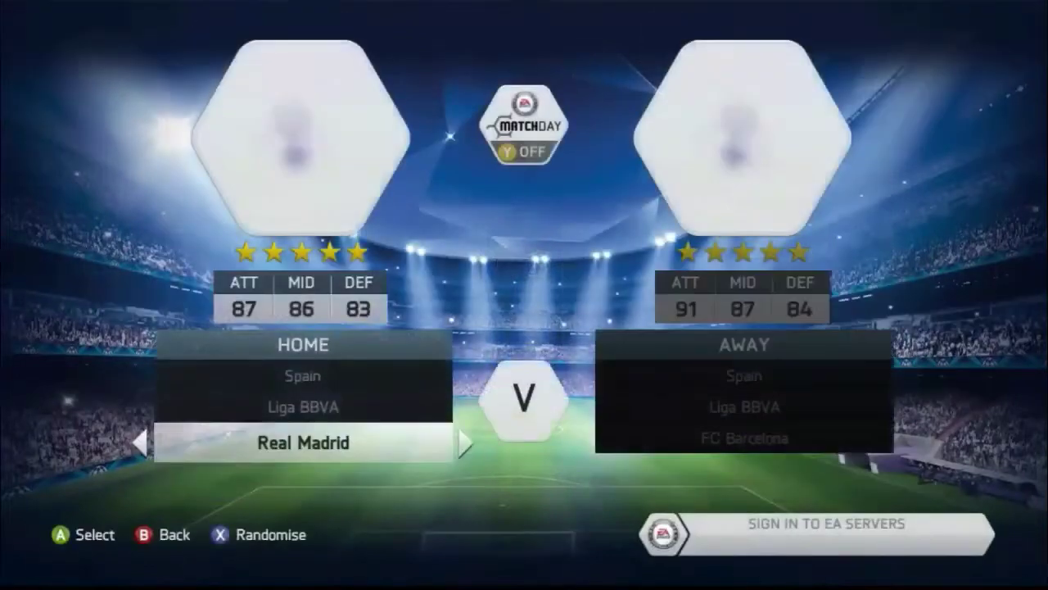
Choose Real Madrid as home team and FC Barcelona as away team, with Real Madrid in the Home kit.
key("Return")
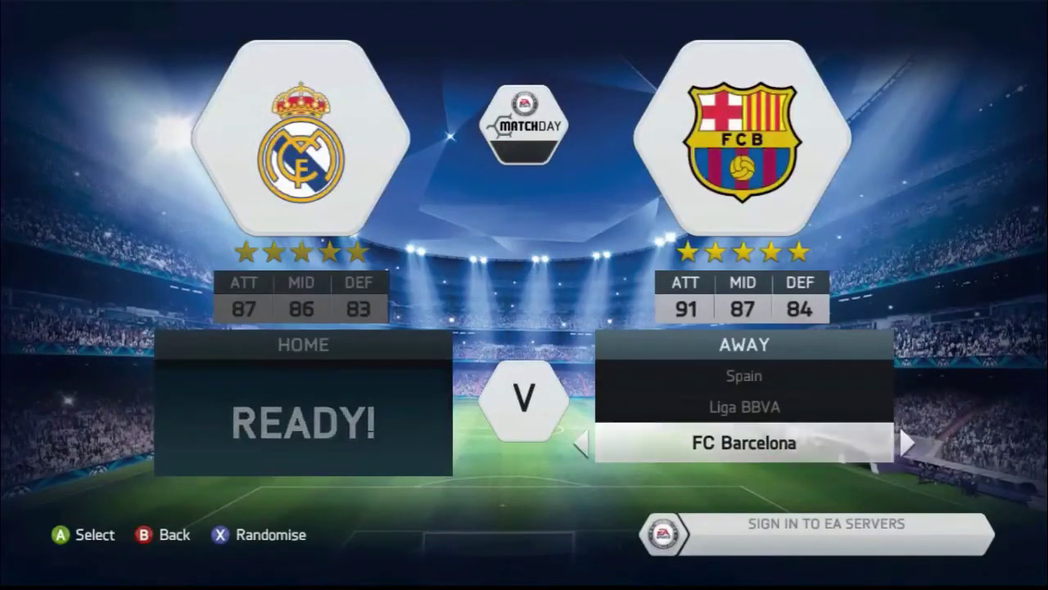
key("Return")
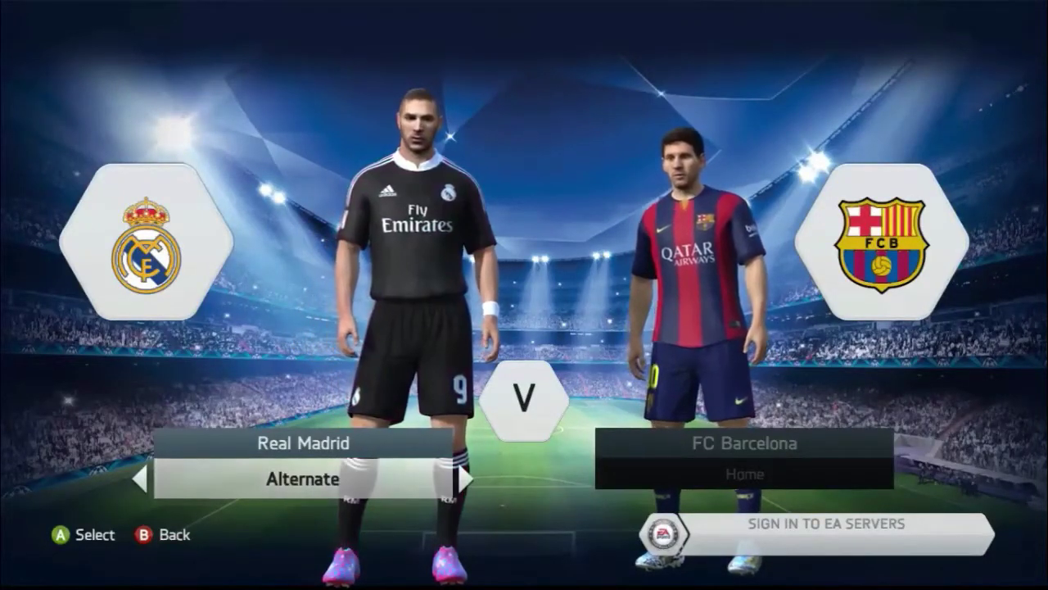
key("Right")
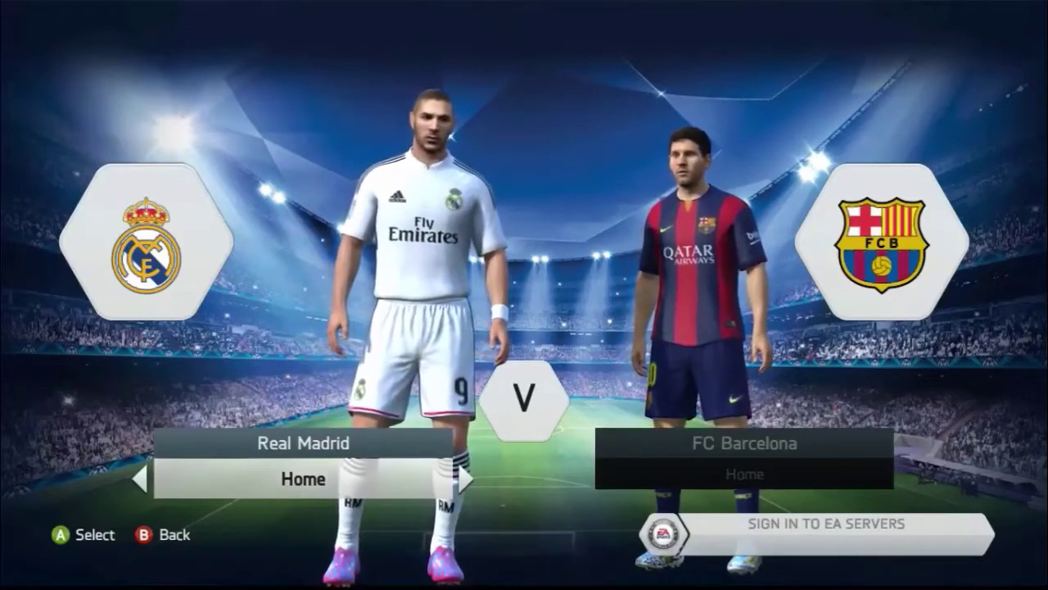
key("Return")
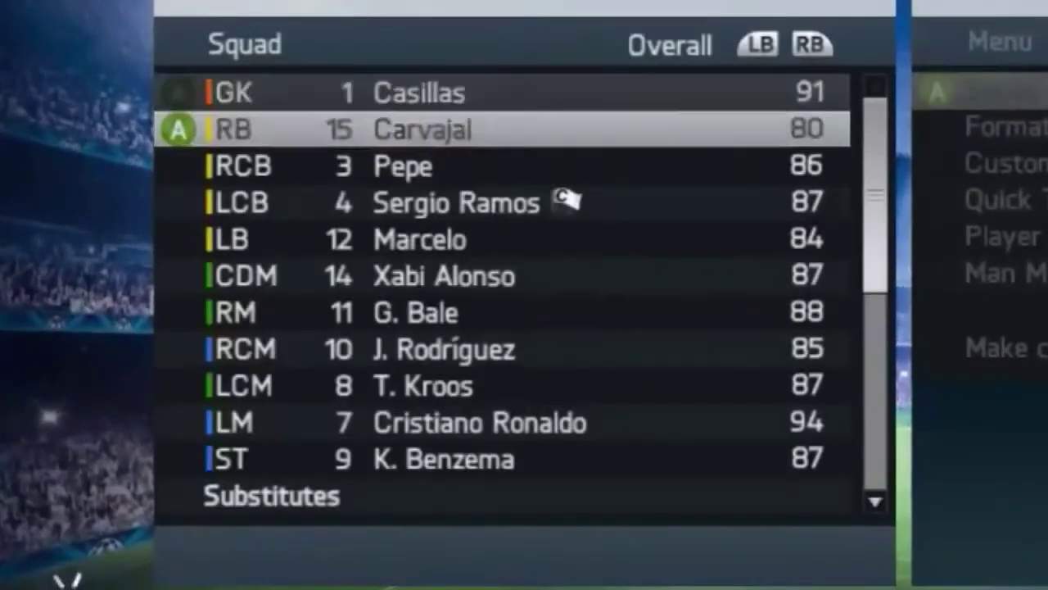
Examine Real Madrid's updated squad and overall ratings through the starters, substitutes and reserves, ending back at the first player.
key("Down")
key("Down")
key("Down")
key("Down")
key("Down")
key("Down")
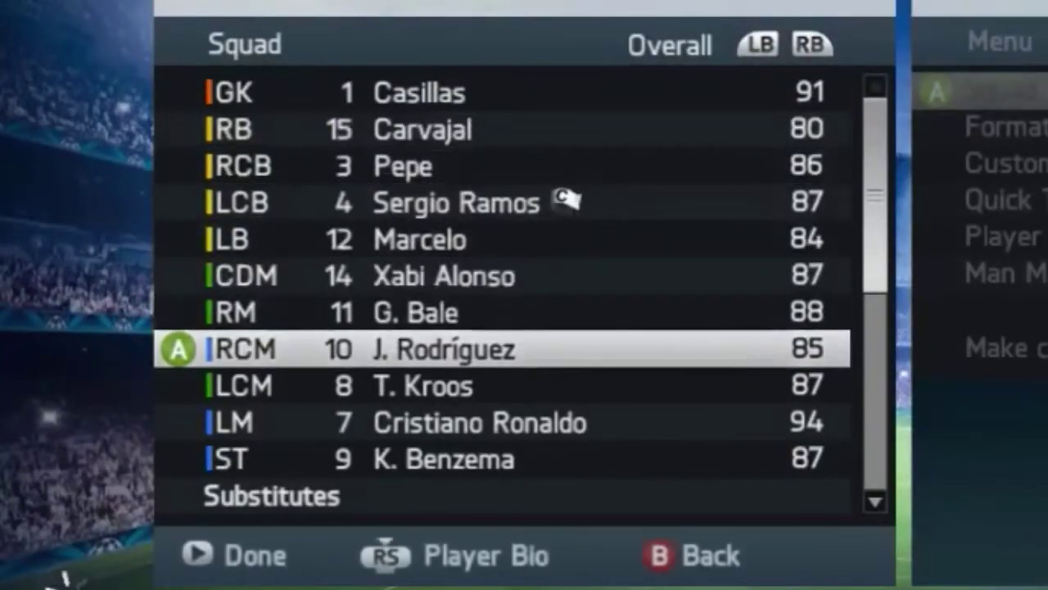
key("Down")
key("Return")
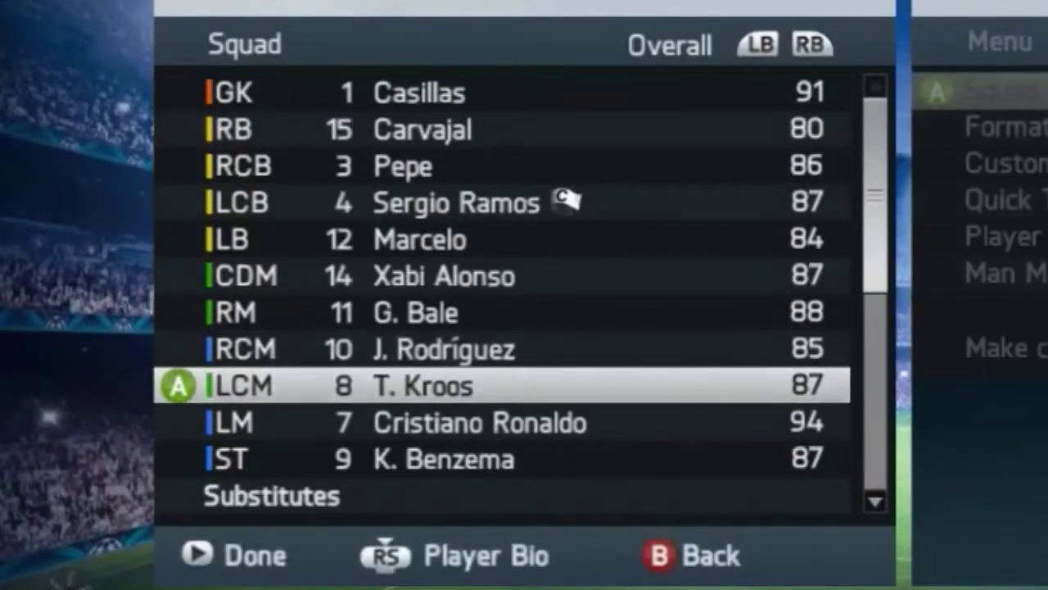
key("Down")
key("Down")
key("Down")
key("Down")
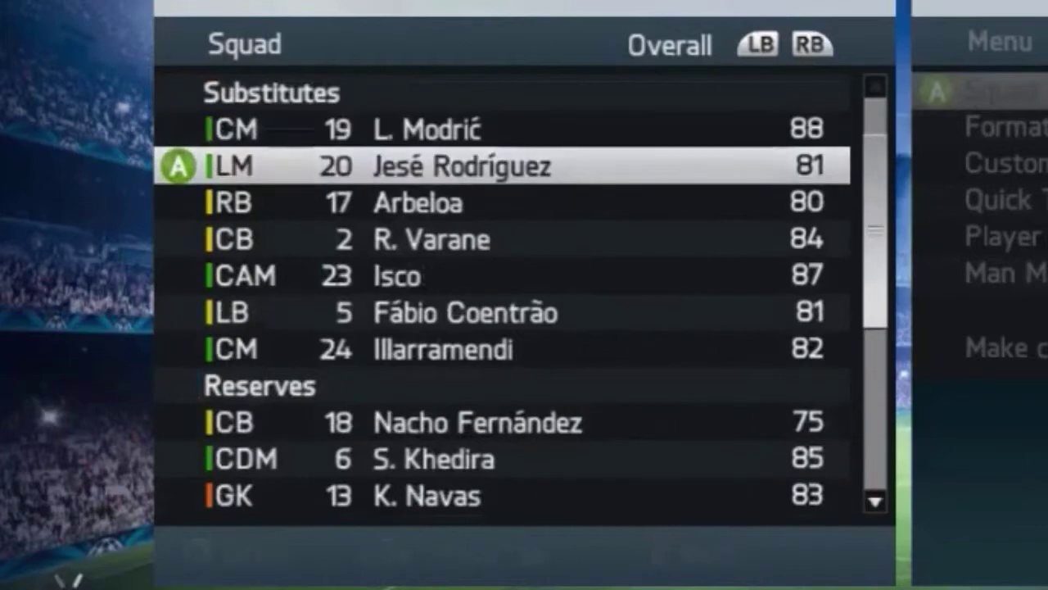
key("Down")
key("Down")
key("Down")
key("Down")
key("Down")
key("Down")
key("Down")
key("Down")
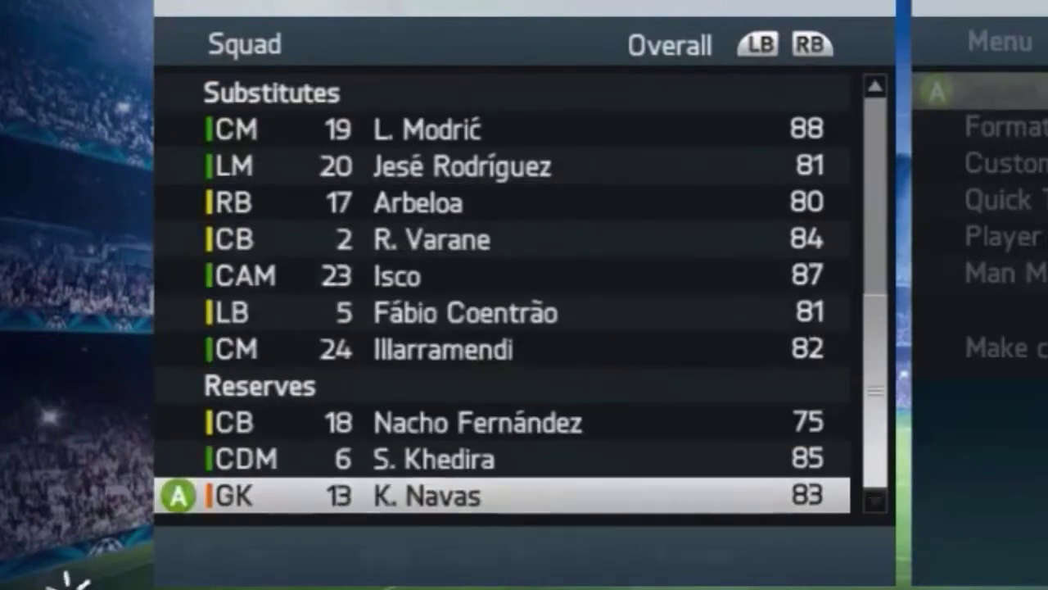
key("Up")
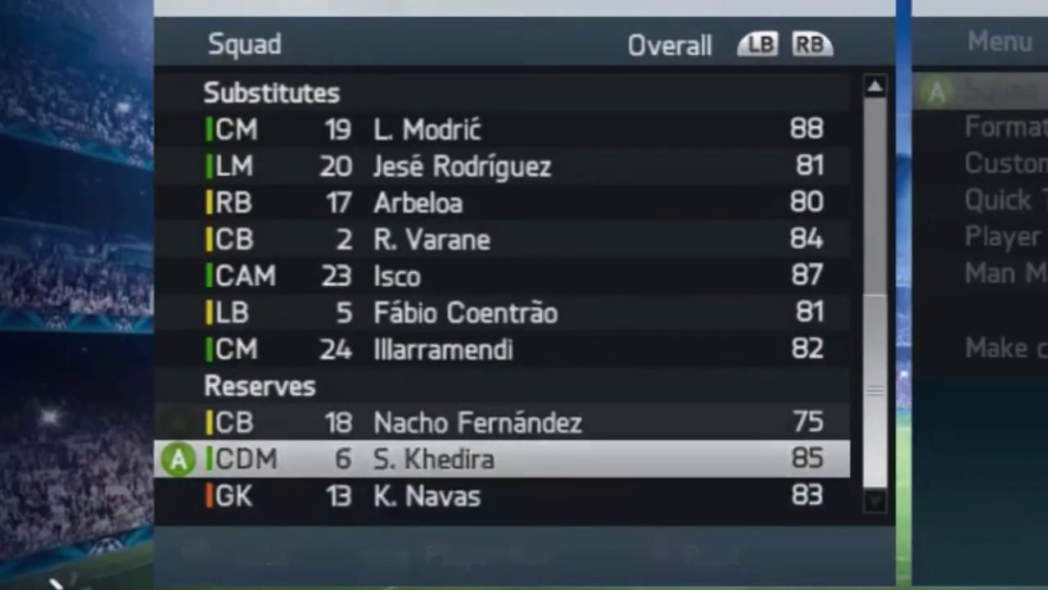
key("Up")
key("Up")
key("Up")
key("Up")
key("Up")
key("Up")
key("Up")
key("Up")
key("Up")
key("Up")
key("Up")
key("Up")
key("Up")
key("Up")
key("Up")
key("Up")
key("Up")
key("Up")
key("Up")
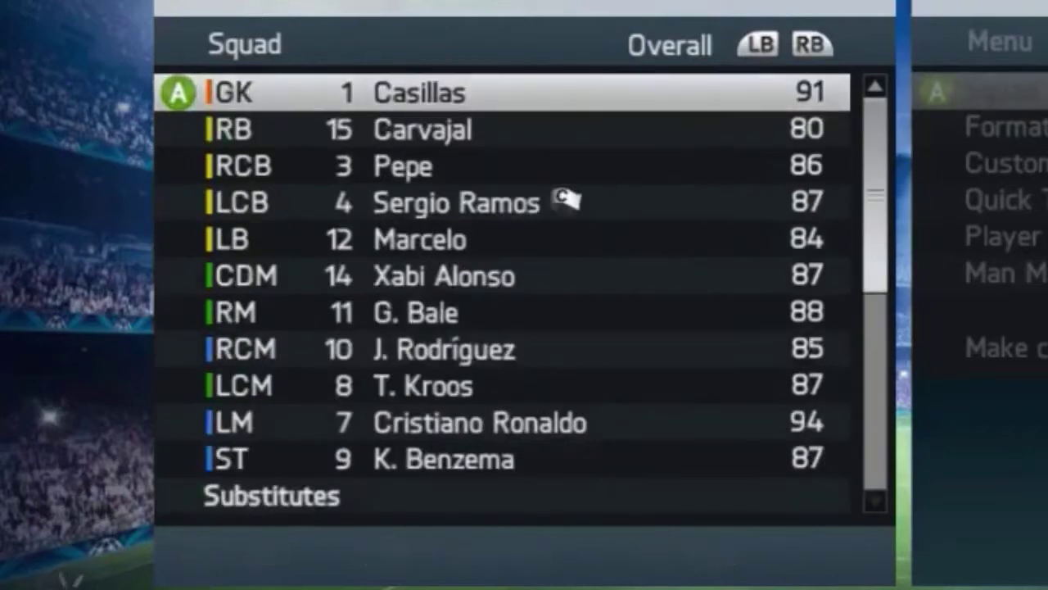